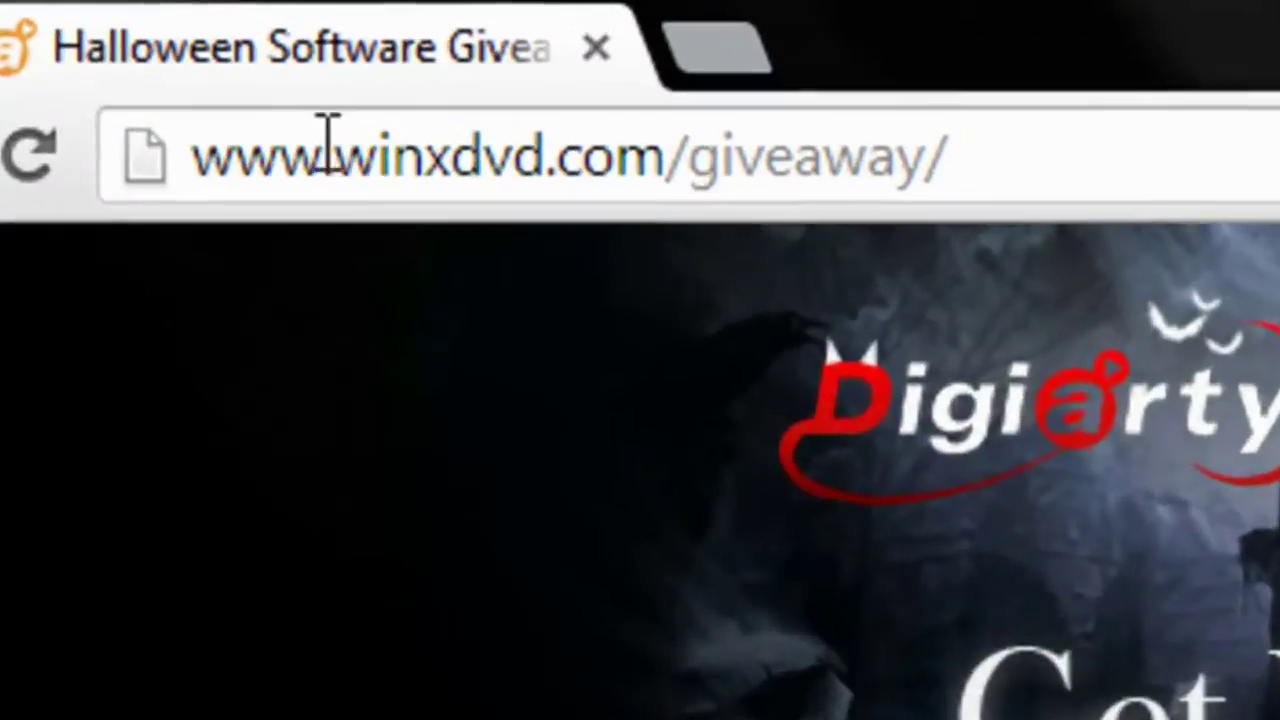
# Step: Select the giveaway page's web address and minimize Chrome to reveal the desktop
pyautogui.moveTo(329, 145)
pyautogui.mouseDown()
pyautogui.moveTo(770, 130)
pyautogui.moveTo(1083, 140)
pyautogui.mouseUp()
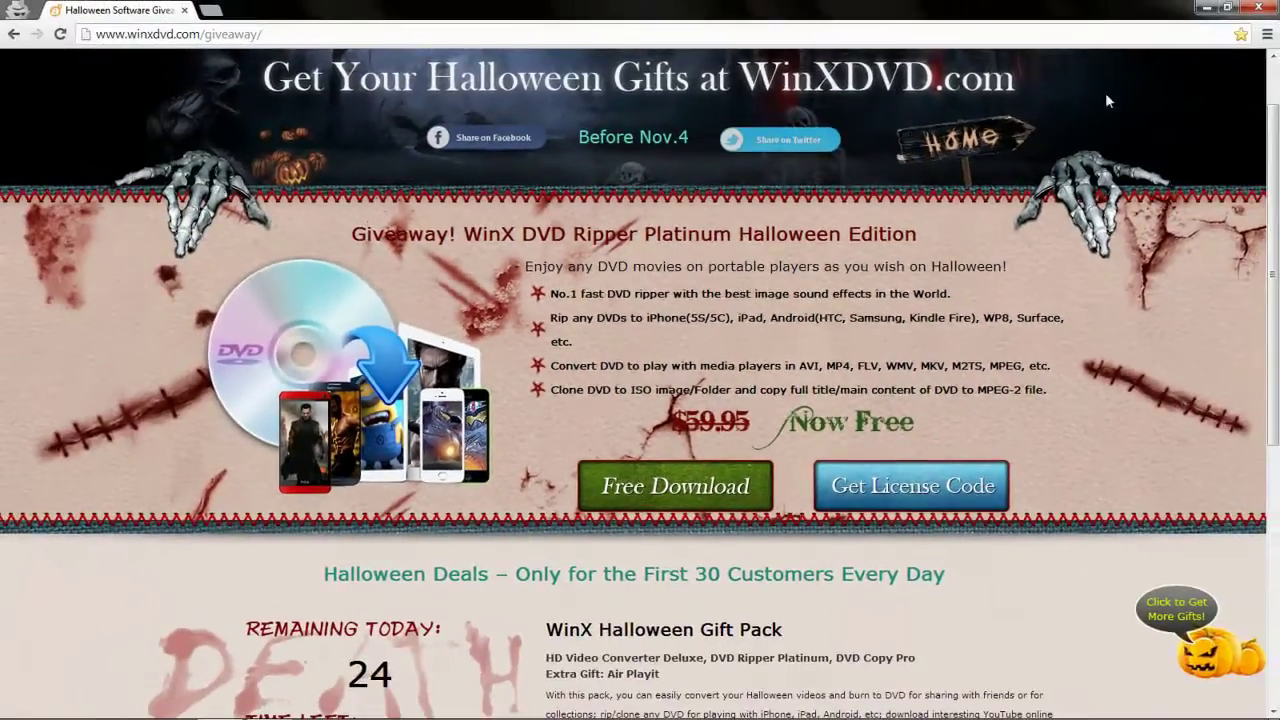
pyautogui.click(1204, 8)
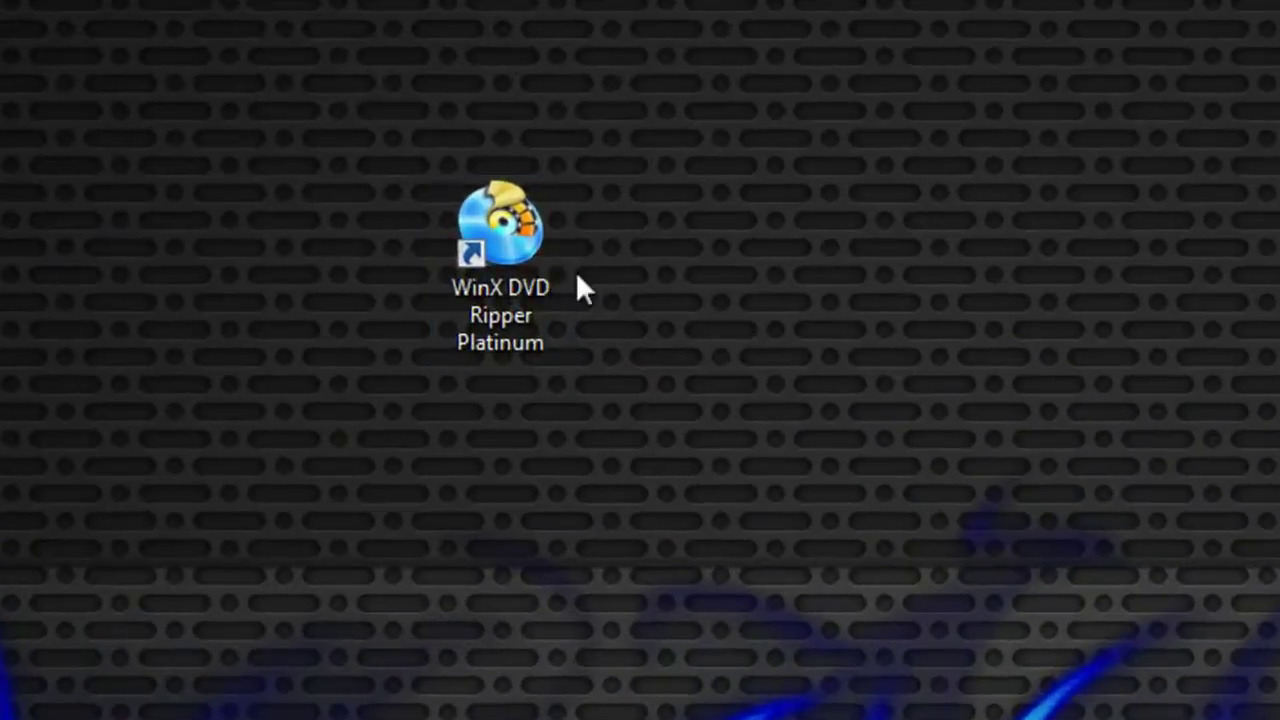
# Step: Launch WinX DVD Ripper Platinum from its desktop shortcut and choose the Ice Age DVD in drive D as source
pyautogui.click(470, 200)
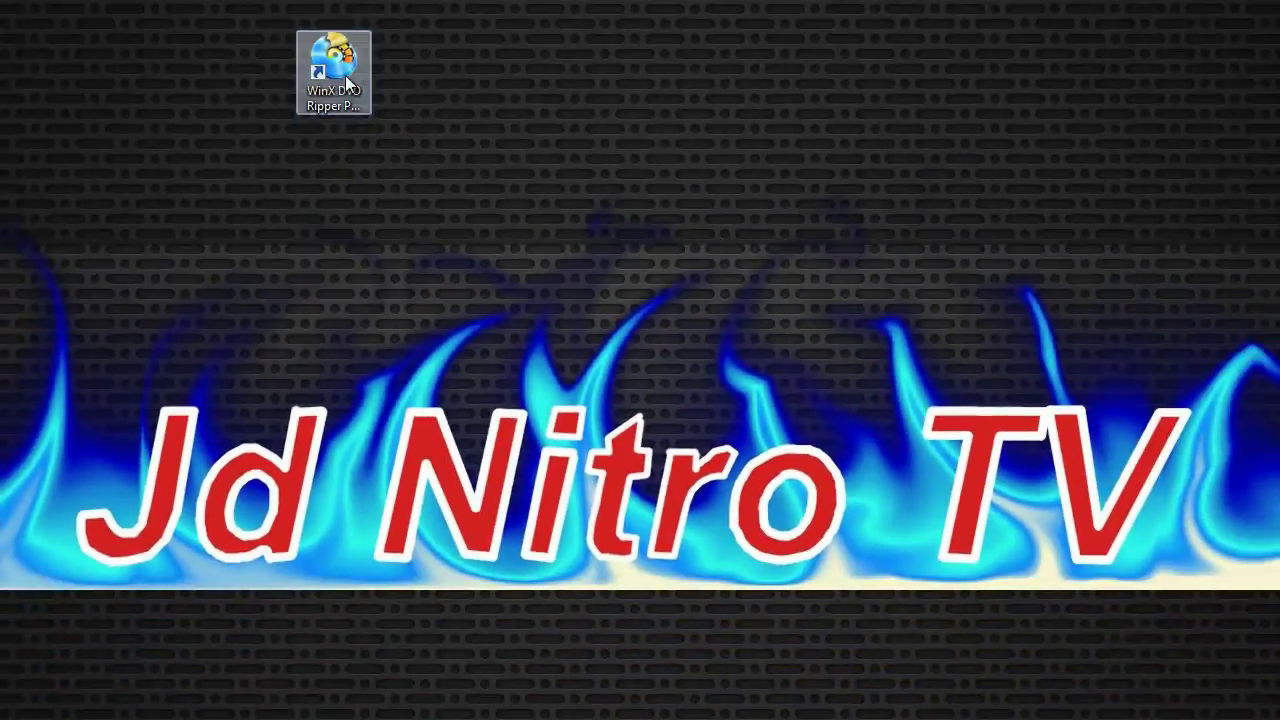
pyautogui.doubleClick(345, 75)
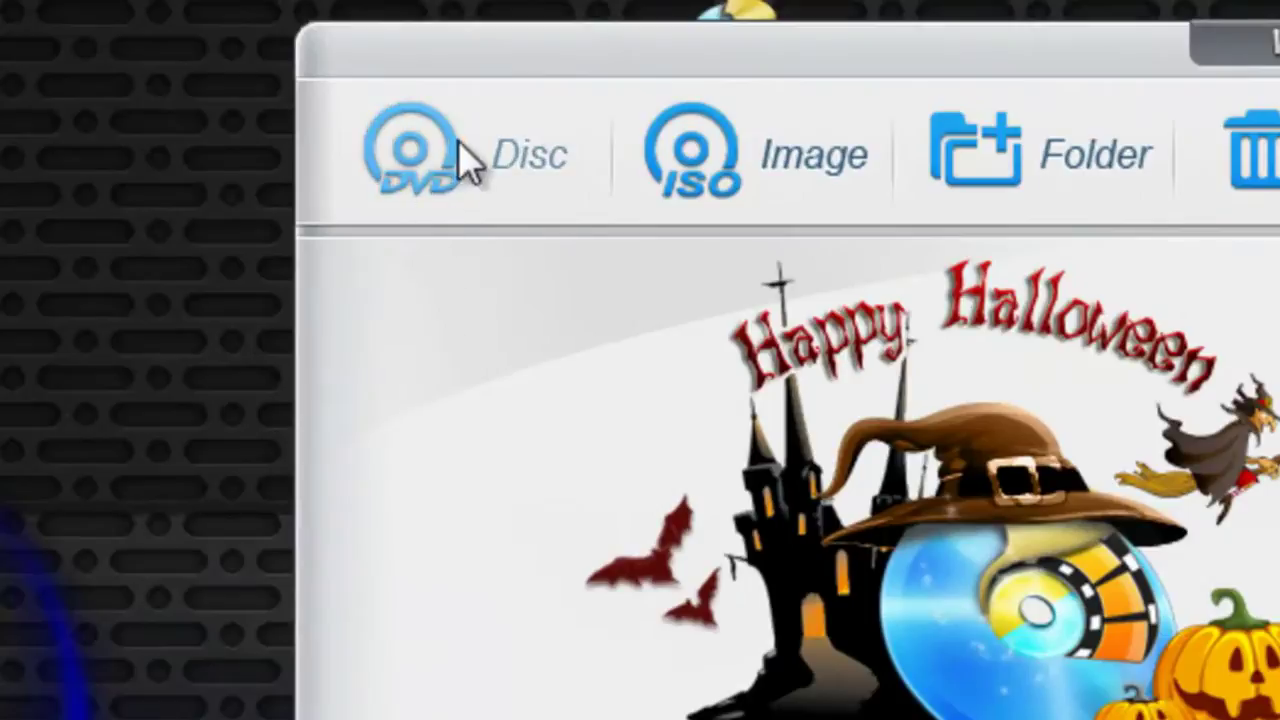
pyautogui.click(458, 148)
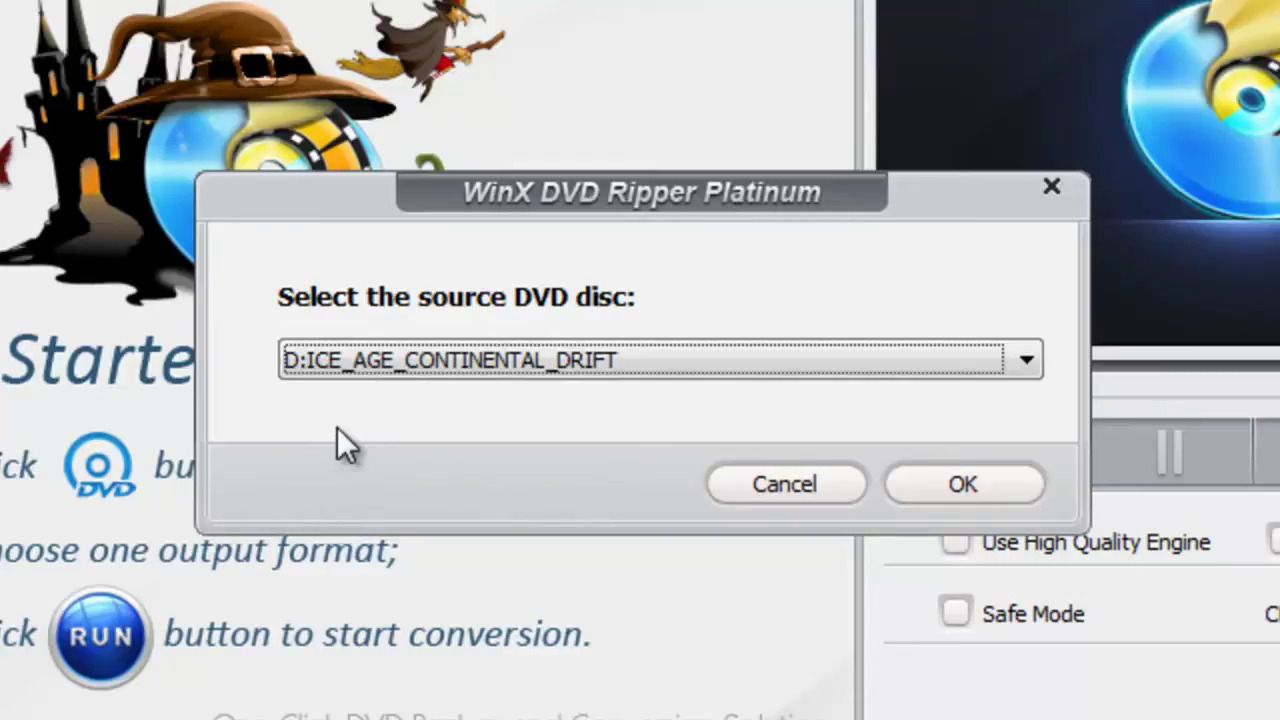
# Step: Load the ICE_AGE_CONTINENTAL_DRIFT disc titles and scroll through the Output Profile categories
pyautogui.click(957, 481)
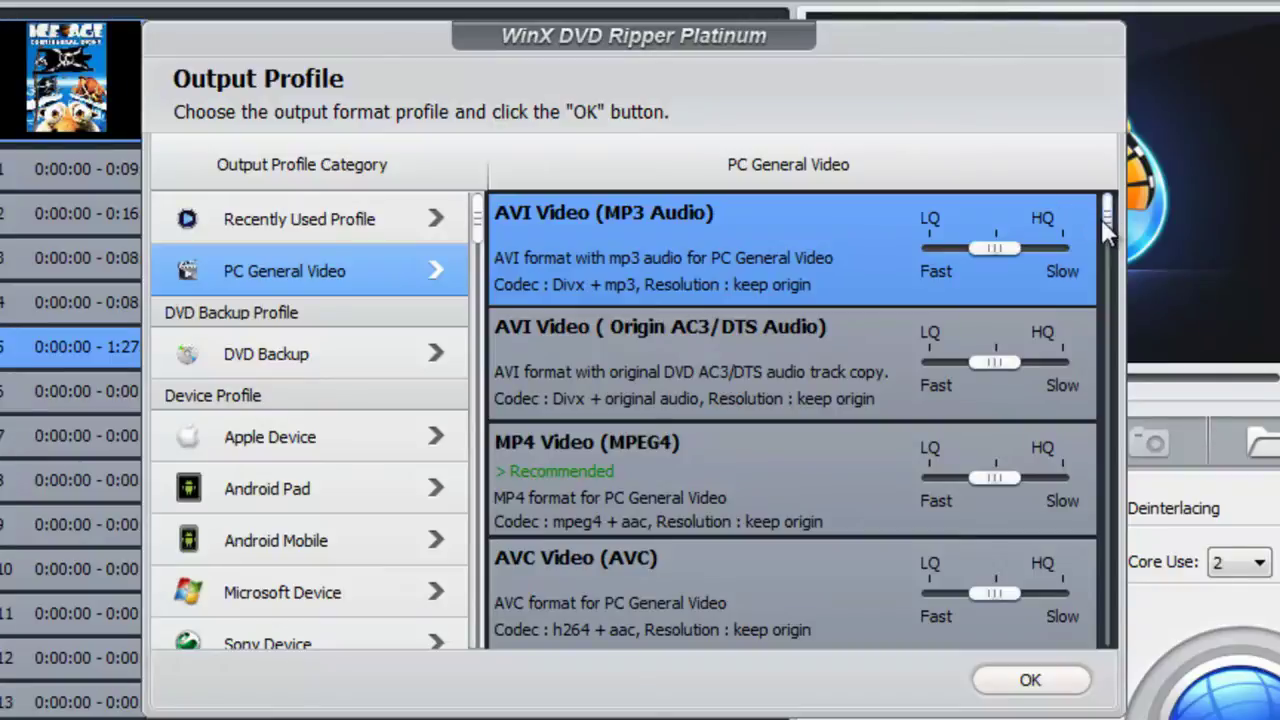
pyautogui.moveTo(1108, 220)
pyautogui.mouseDown()
pyautogui.moveTo(1165, 570)
pyautogui.moveTo(1166, 223)
pyautogui.mouseUp()
pyautogui.moveTo(482, 210); pyautogui.dragTo(466, 342)
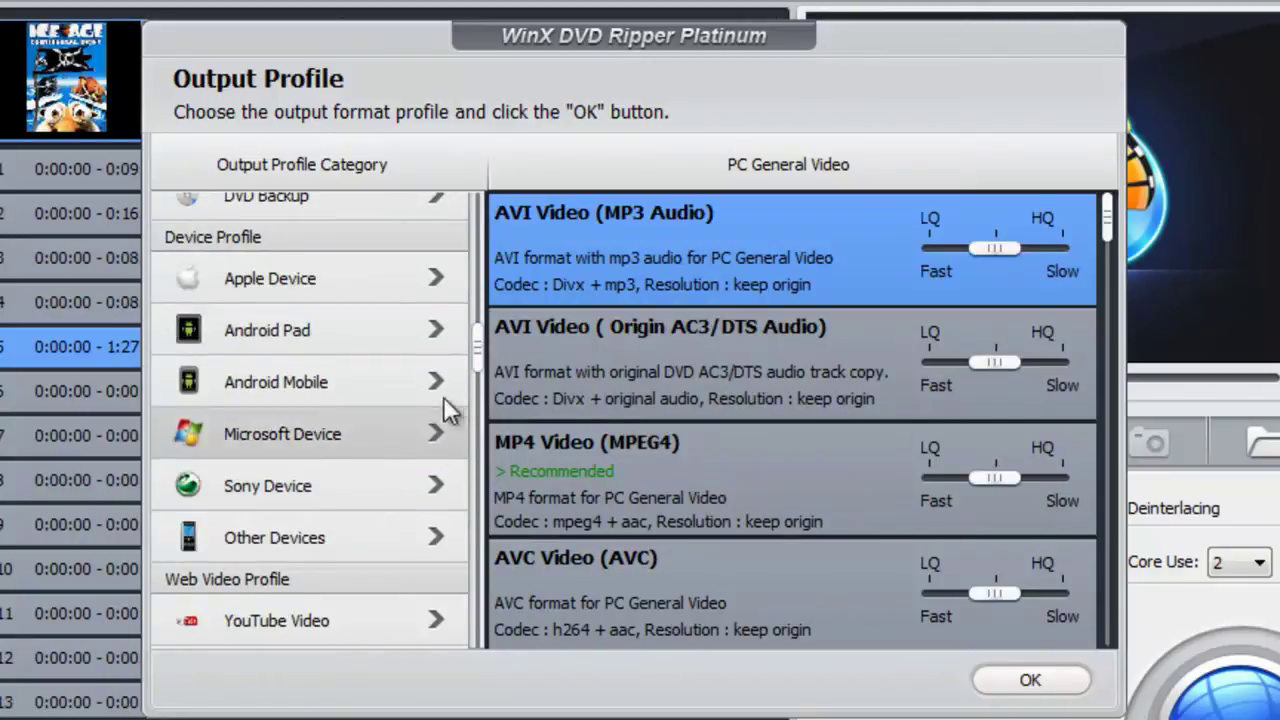
pyautogui.moveTo(485, 361); pyautogui.dragTo(480, 486)
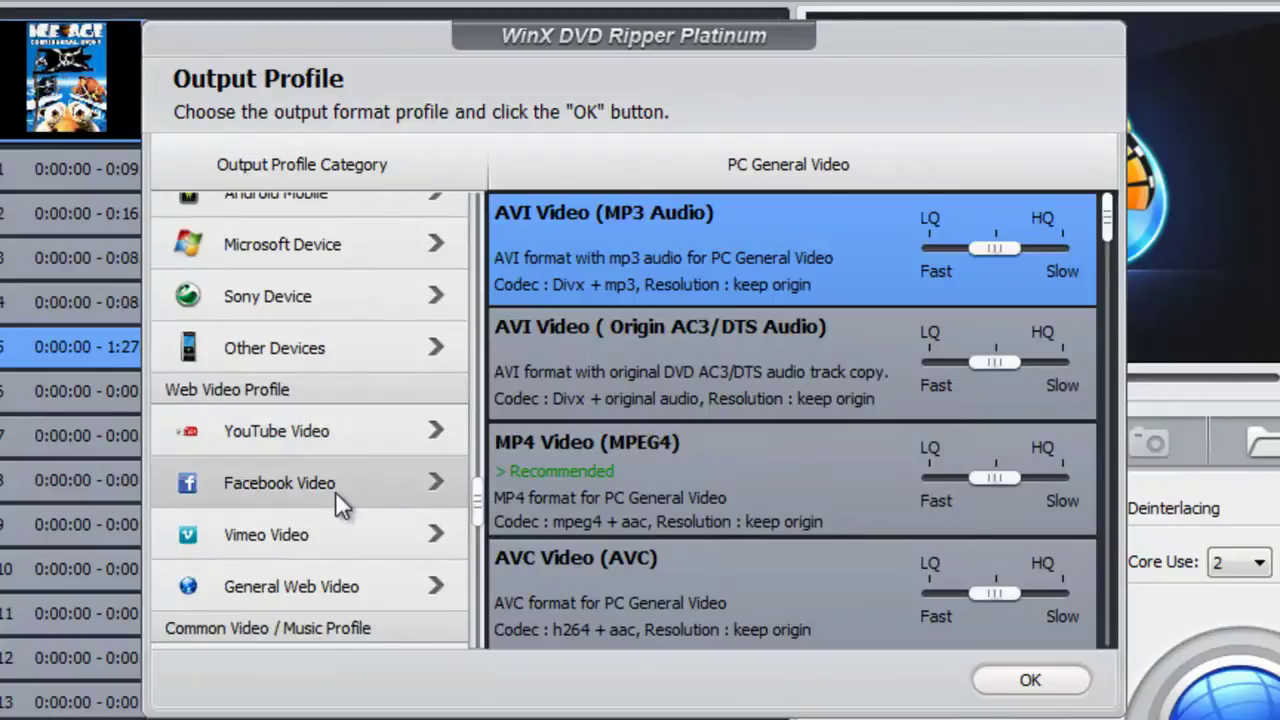
pyautogui.moveTo(480, 507); pyautogui.dragTo(483, 210)
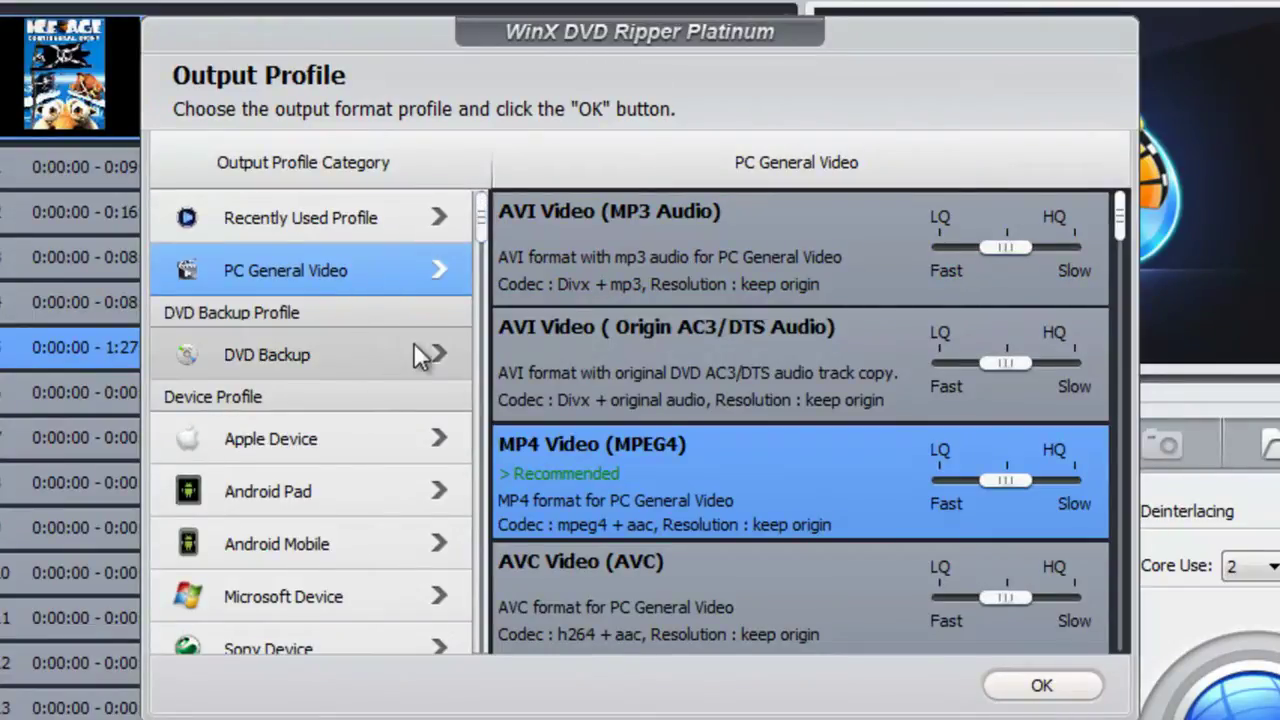
# Step: Pick Clone DVD to ISO Image from the DVD Backup profiles
pyautogui.click(390, 372)
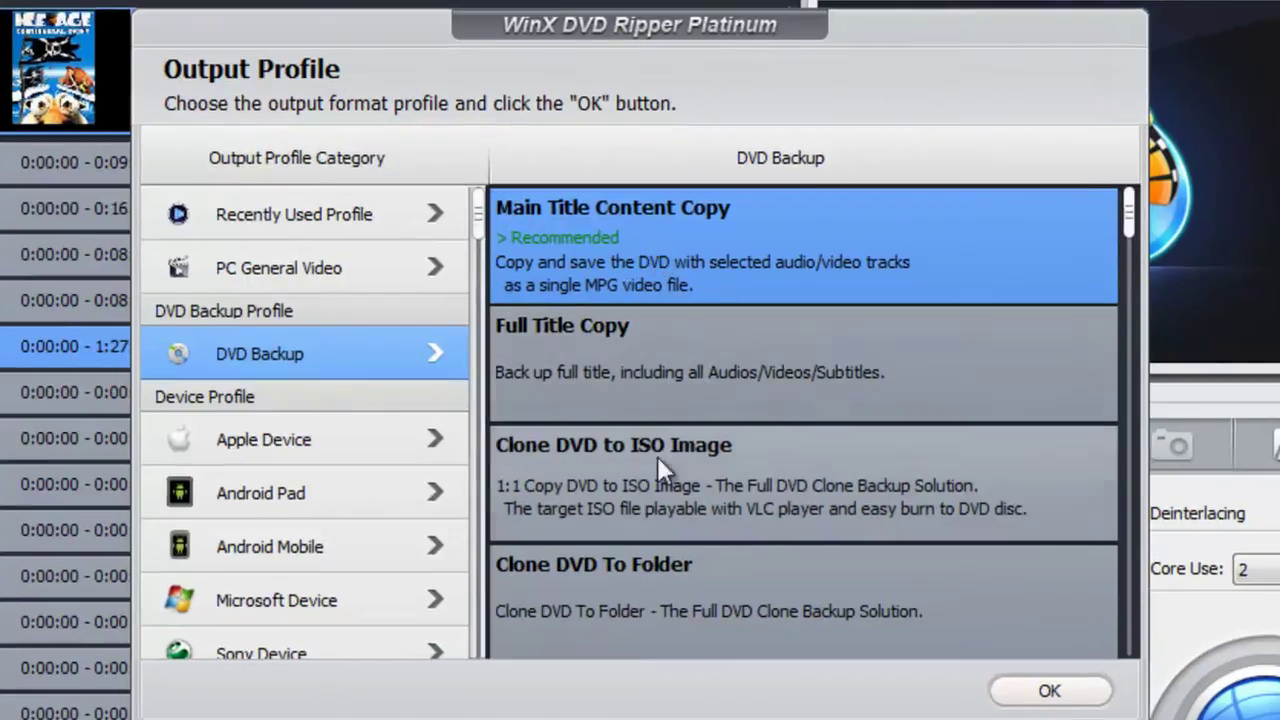
pyautogui.click(637, 477)
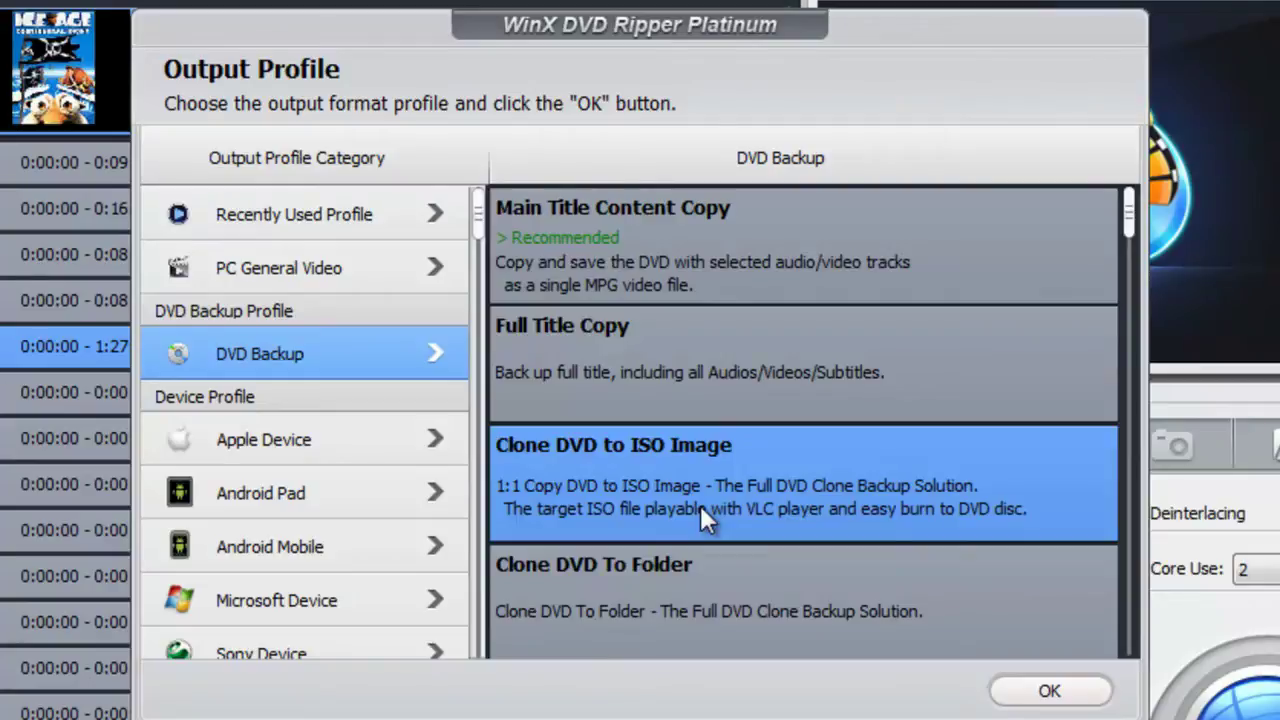
# Step: Choose PC General Video's MP4 Video (MPEG4) profile with quality raised toward HQ, and confirm
pyautogui.click(346, 262)
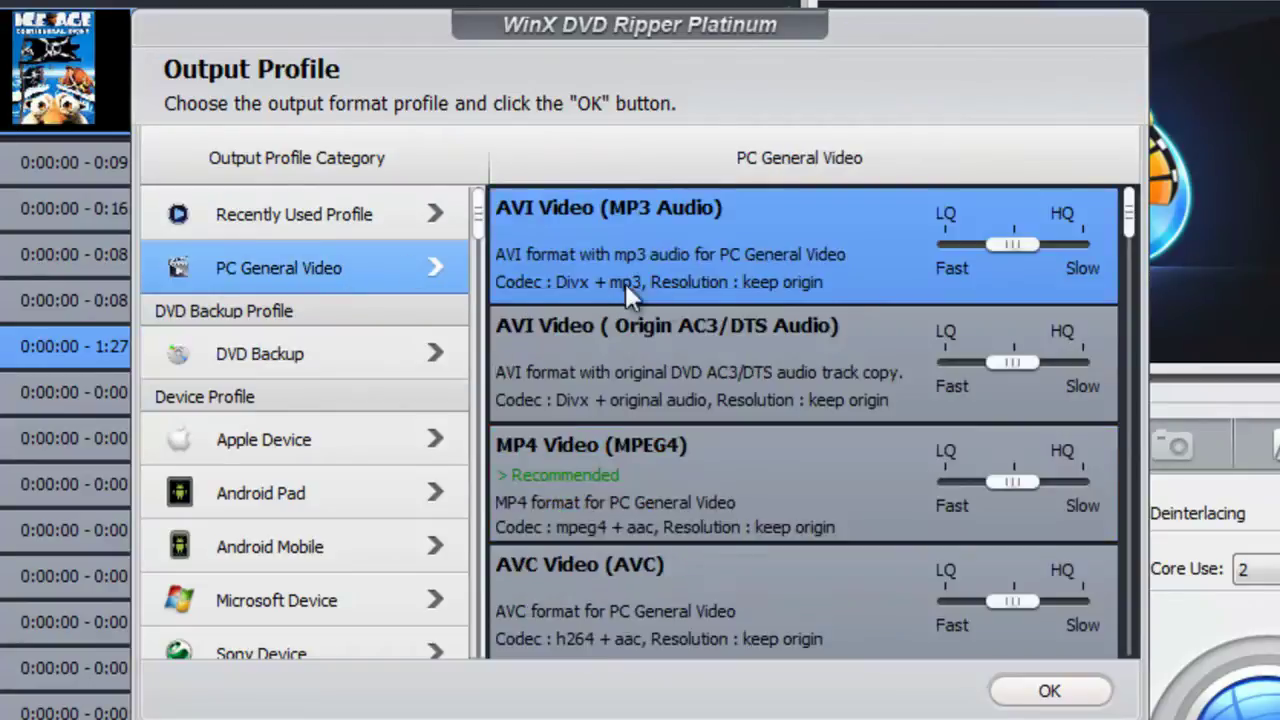
pyautogui.click(731, 497)
pyautogui.moveTo(1020, 481); pyautogui.dragTo(1053, 481)
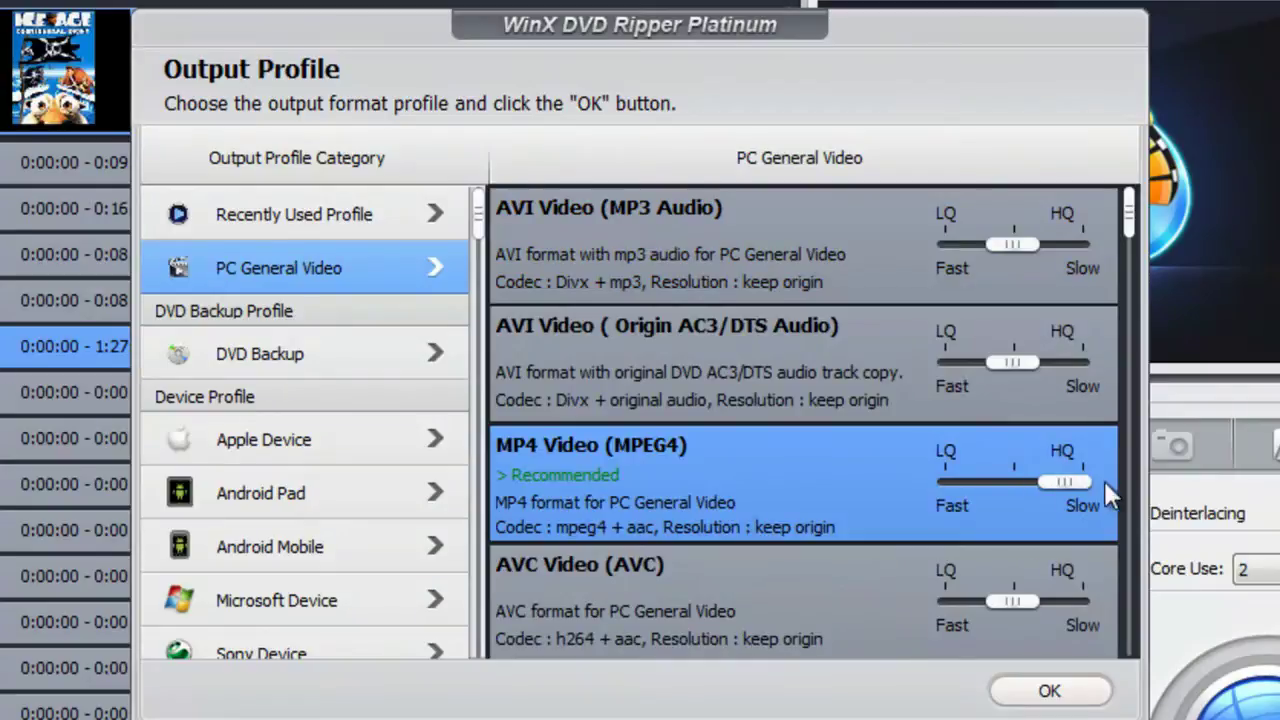
pyautogui.click(1049, 691)
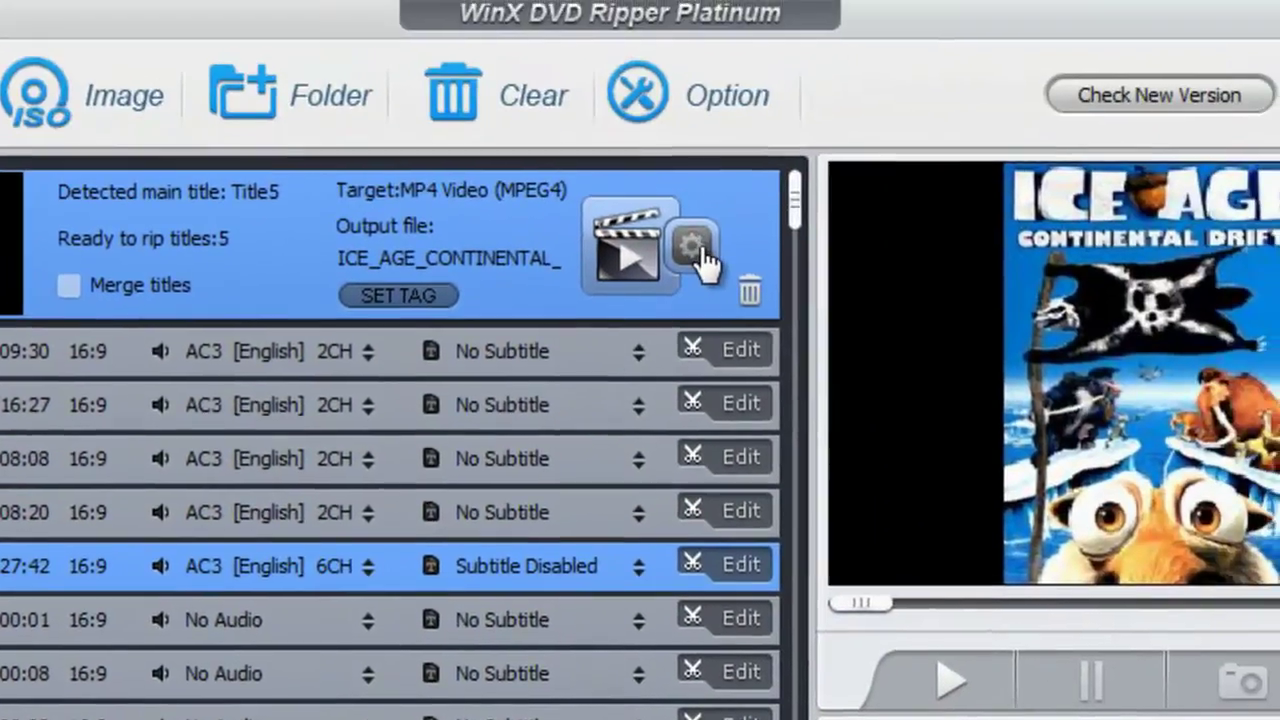
# Step: Show Title5's MP4 encoding settings: mpeg4 at 5000 kbps, aac 2-channel 44100 audio
pyautogui.click(700, 255)
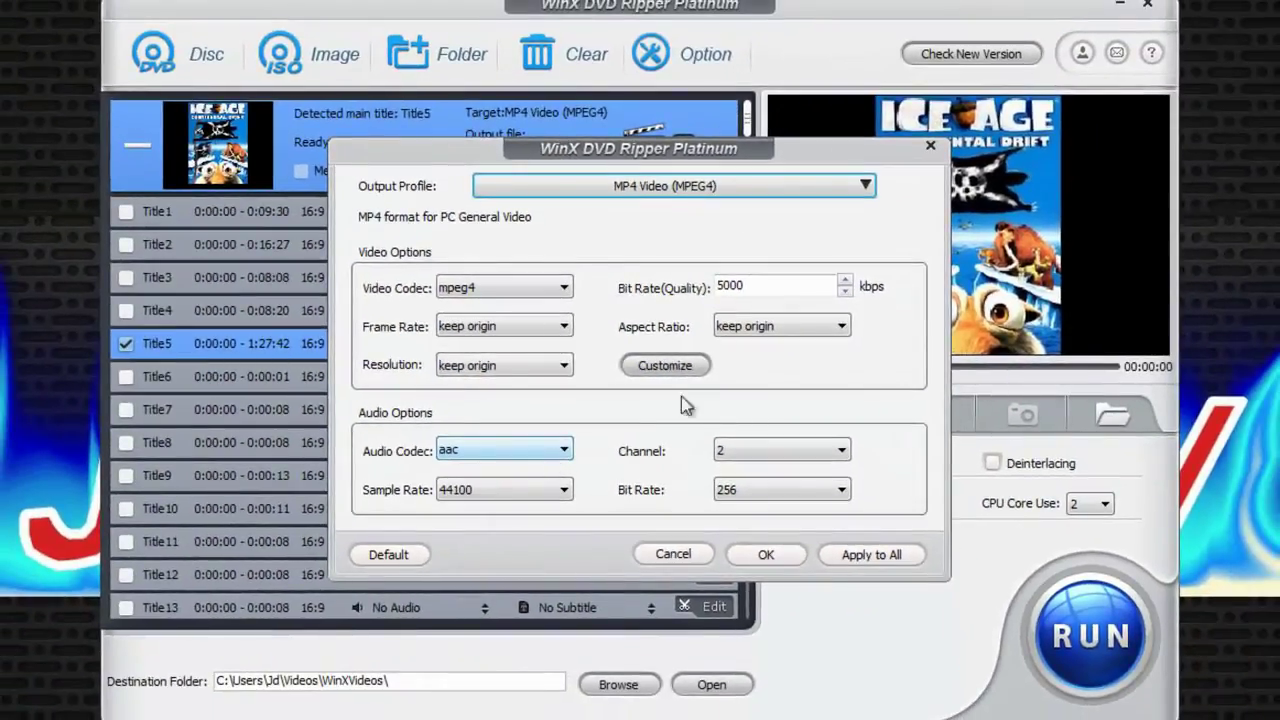
# Step: Apply the MP4 settings to all titles, use 2 CPU cores, and rip Title5 to completion
pyautogui.click(878, 554)
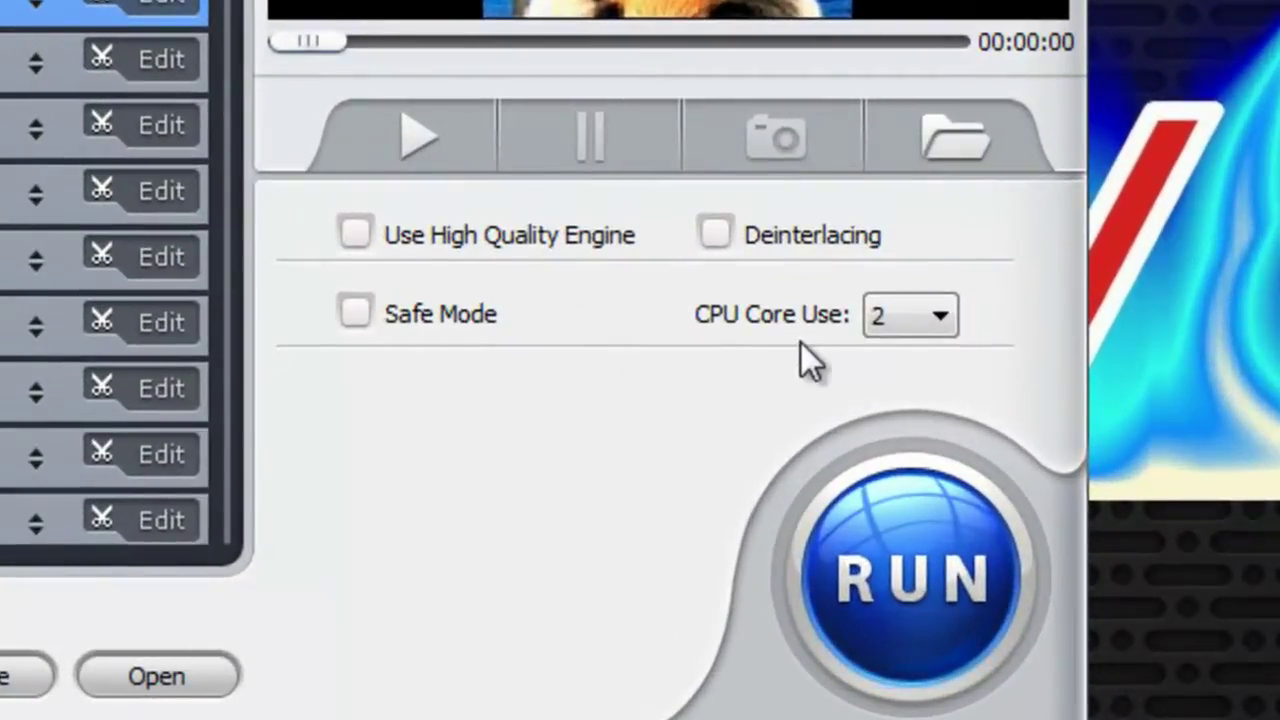
pyautogui.click(928, 325)
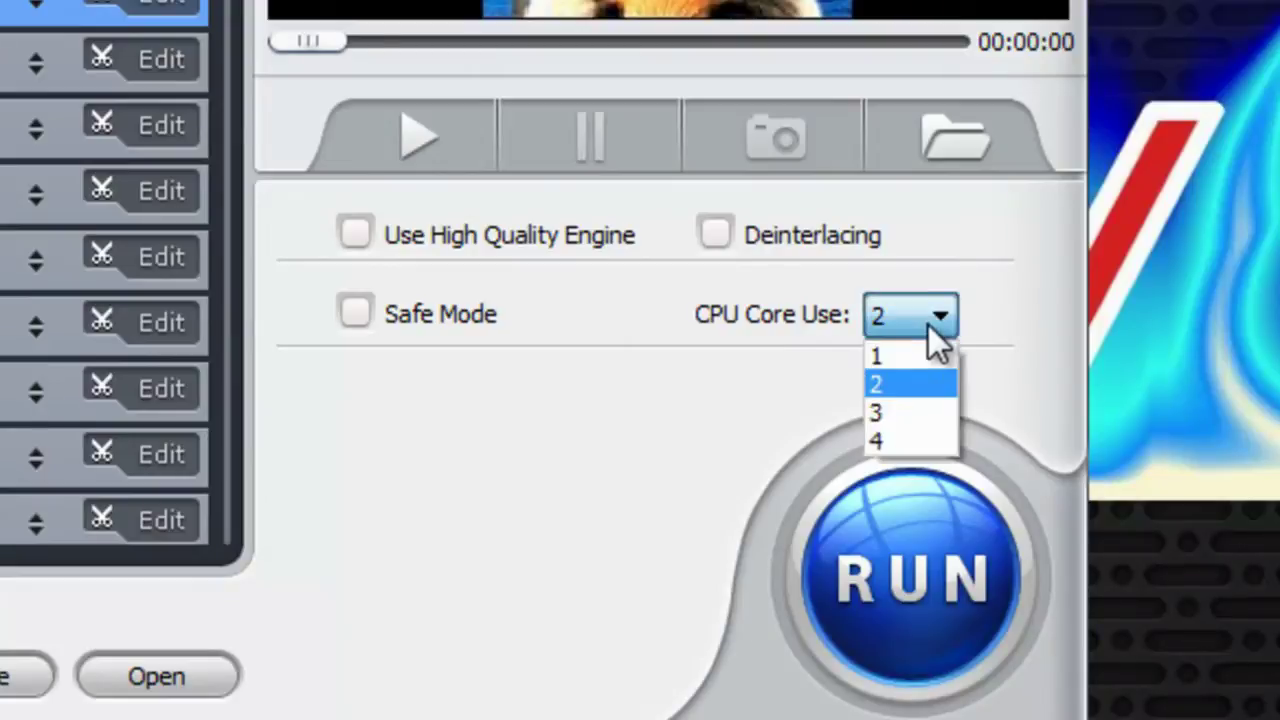
pyautogui.click(930, 386)
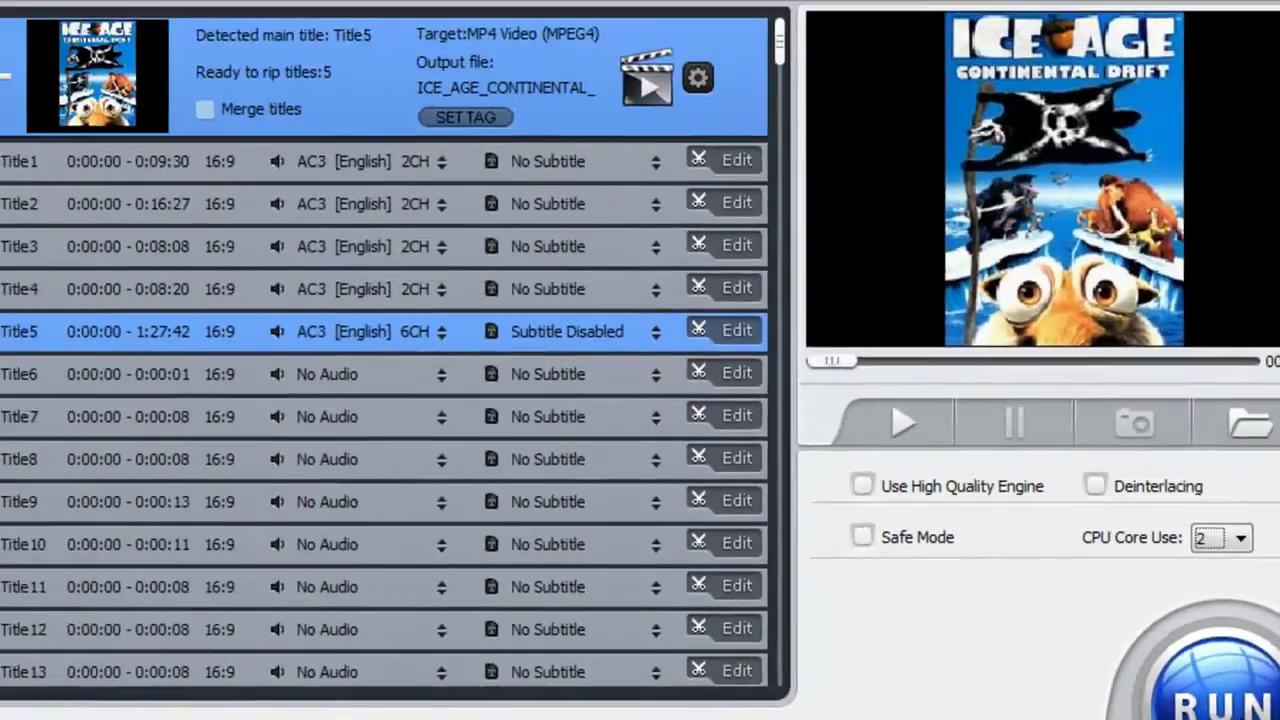
pyautogui.click(920, 590)
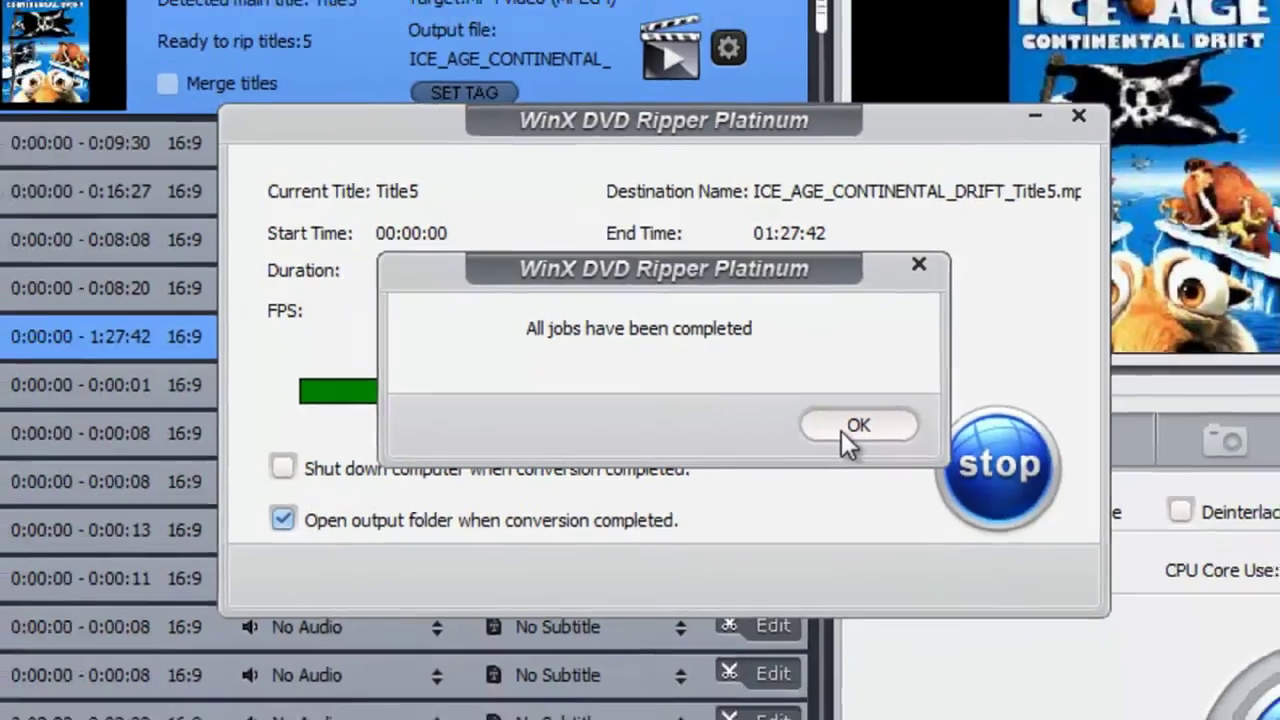
# Step: Dismiss the completion message and show Properties for ICE_AGE_CONTINENTAL_DRIFT_Title5 in WinXVideos
pyautogui.click(843, 432)
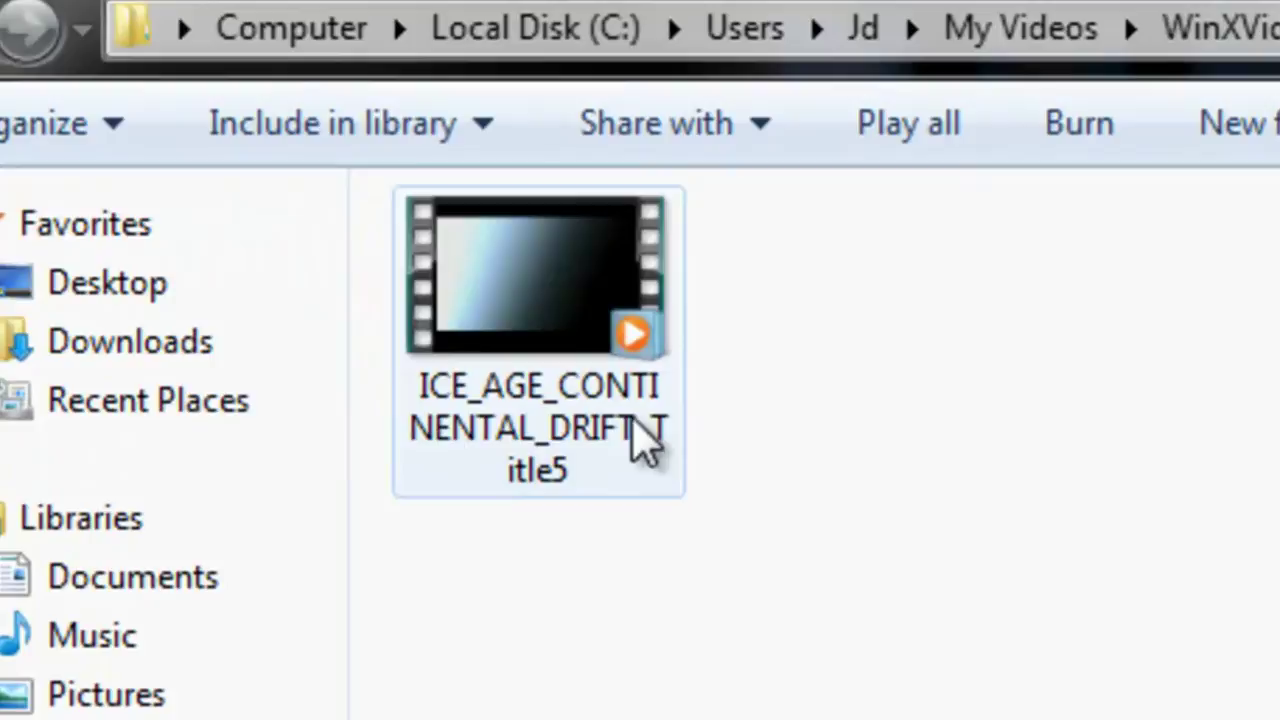
pyautogui.rightClick(586, 344)
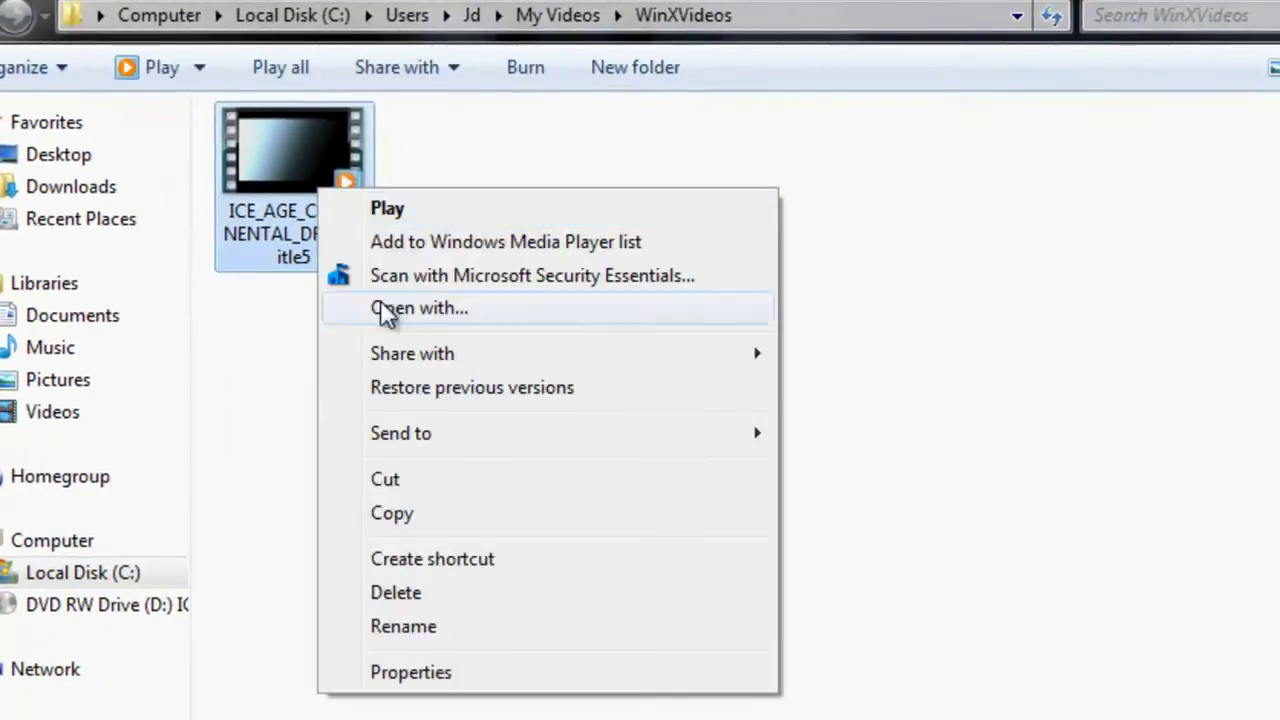
pyautogui.click(411, 672)
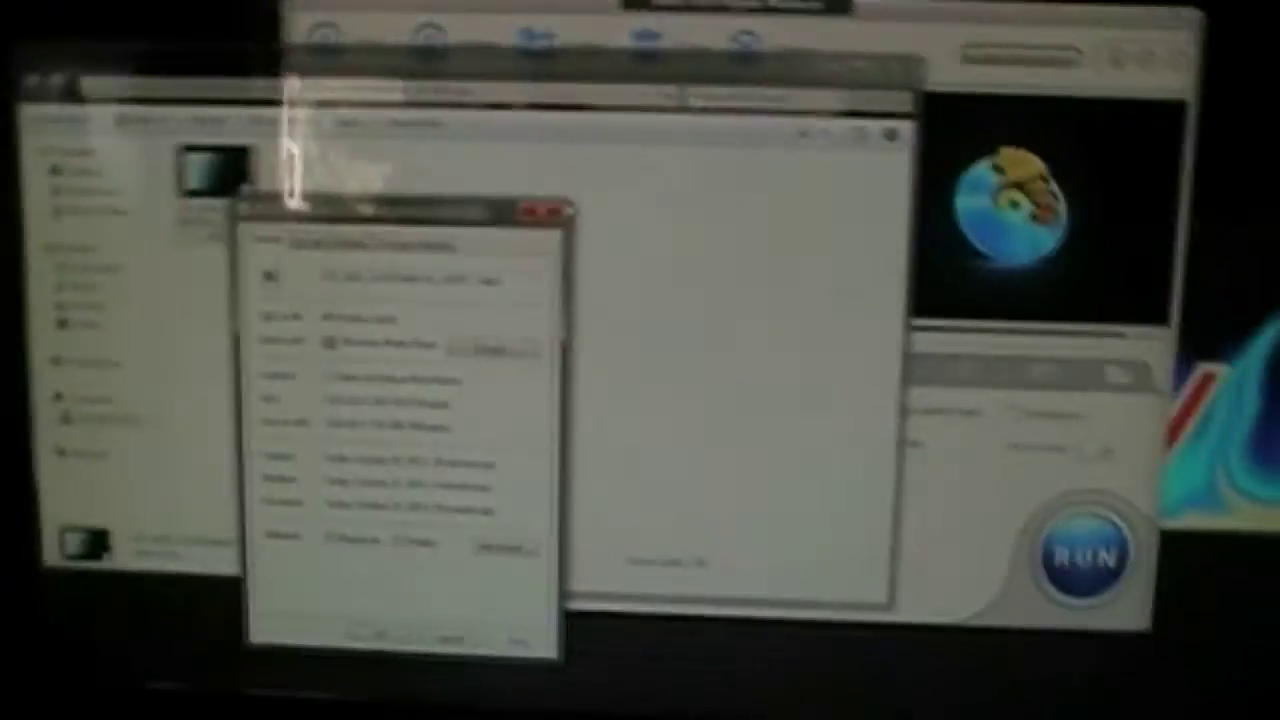
# Step: Close the Title5 file's Properties window with Escape
pyautogui.press('Escape')
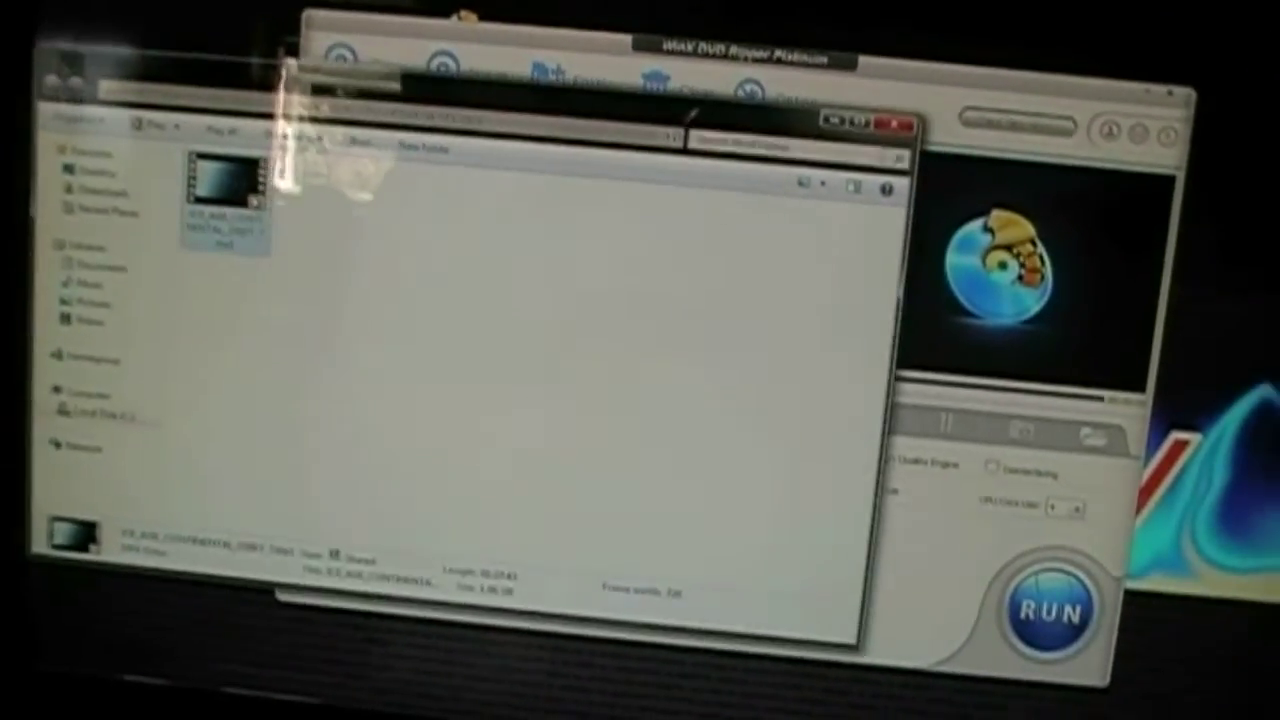